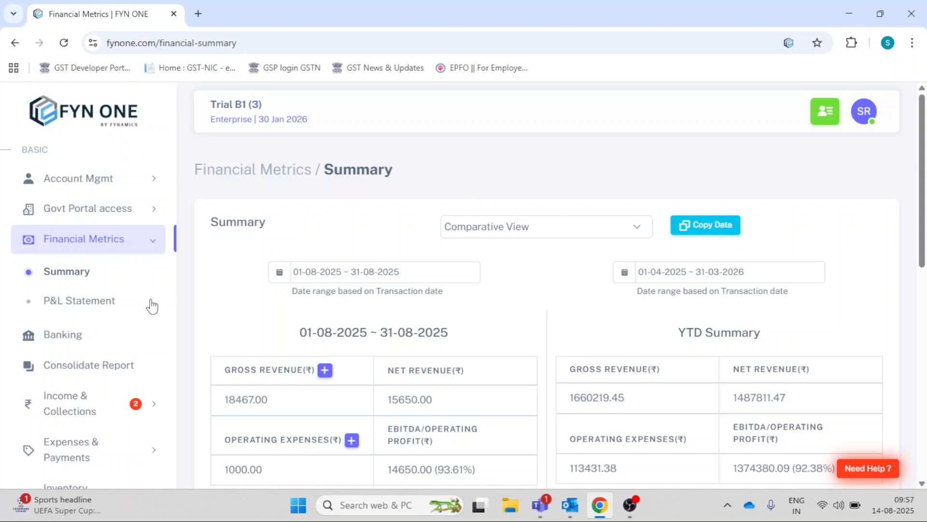
# - Open the created bills listing under Income & Collections, look at the recurring invoices and return to the active bills
pyautogui.click(130, 415)
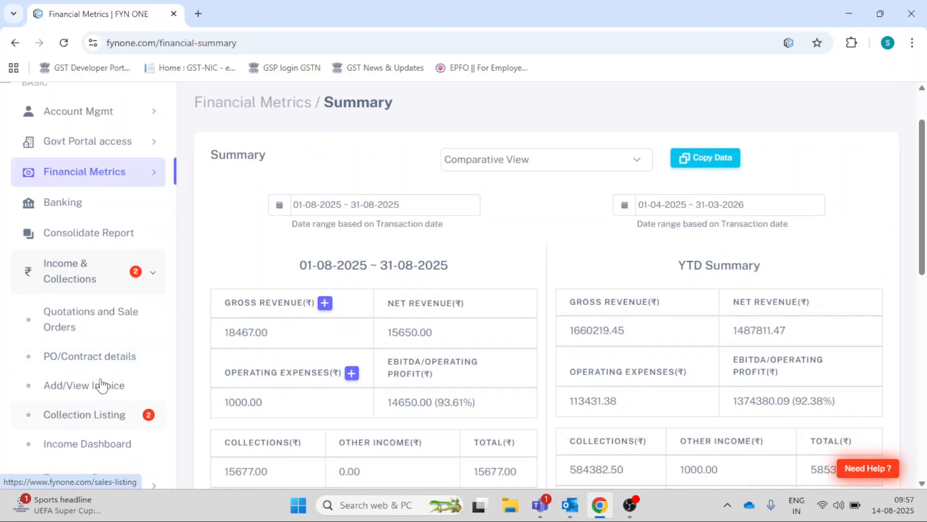
pyautogui.click(100, 385)
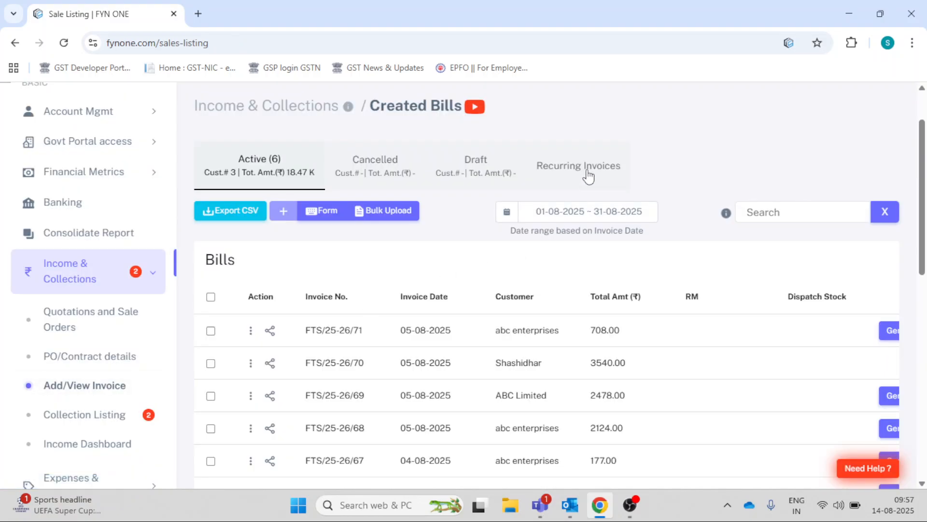
pyautogui.click(589, 176)
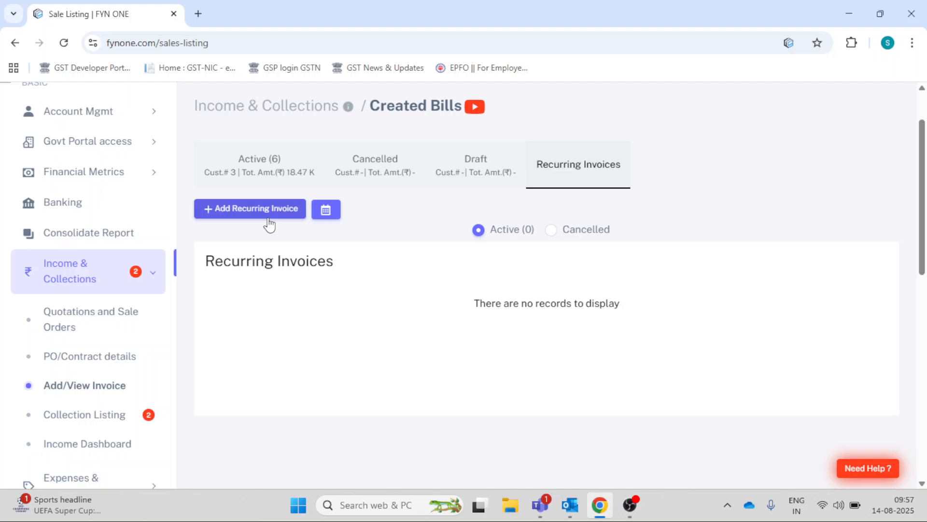
pyautogui.click(267, 169)
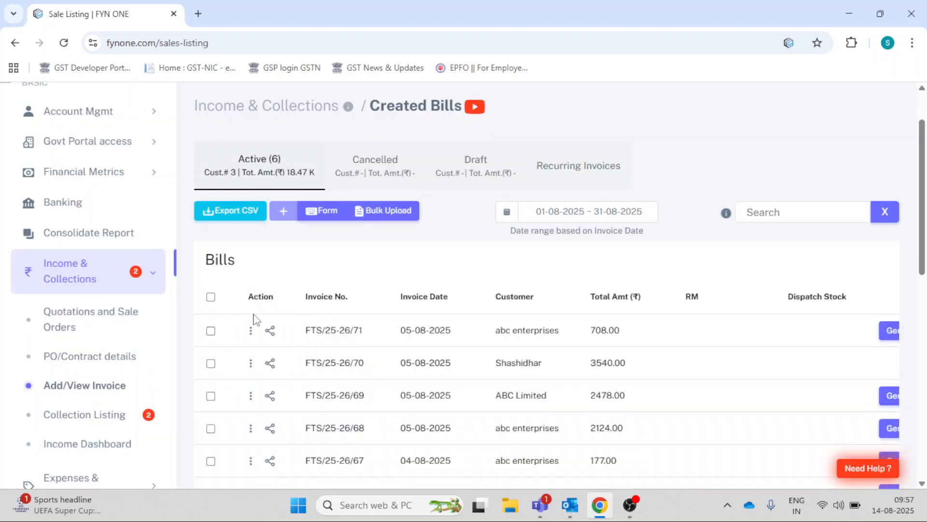
# - Convert the first active bill, the 708.00 invoice for abc enterprises, to a recurring invoice
pyautogui.click(251, 331)
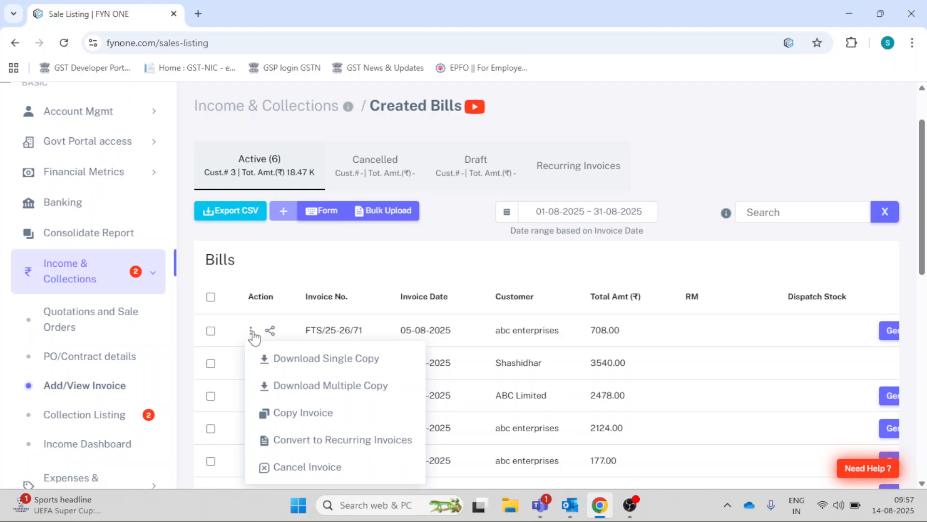
pyautogui.scroll(-1, 254, 338)
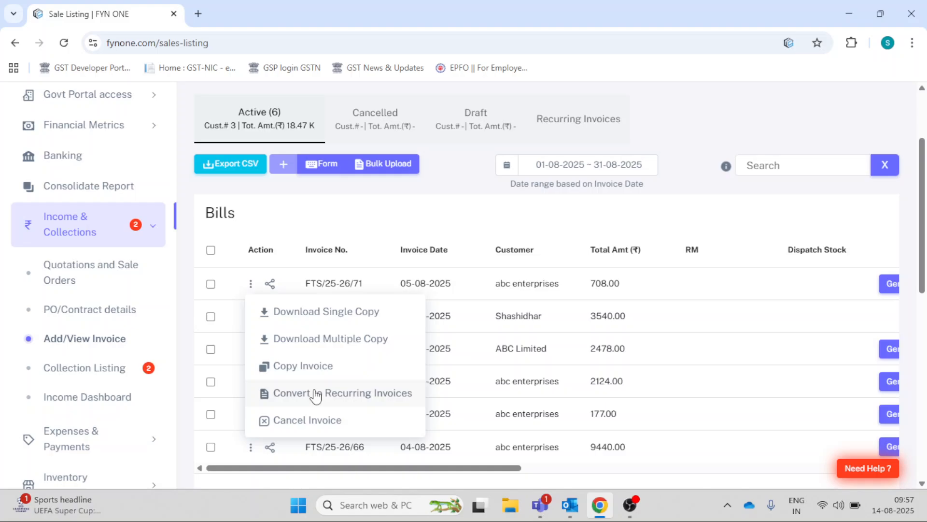
pyautogui.click(387, 222)
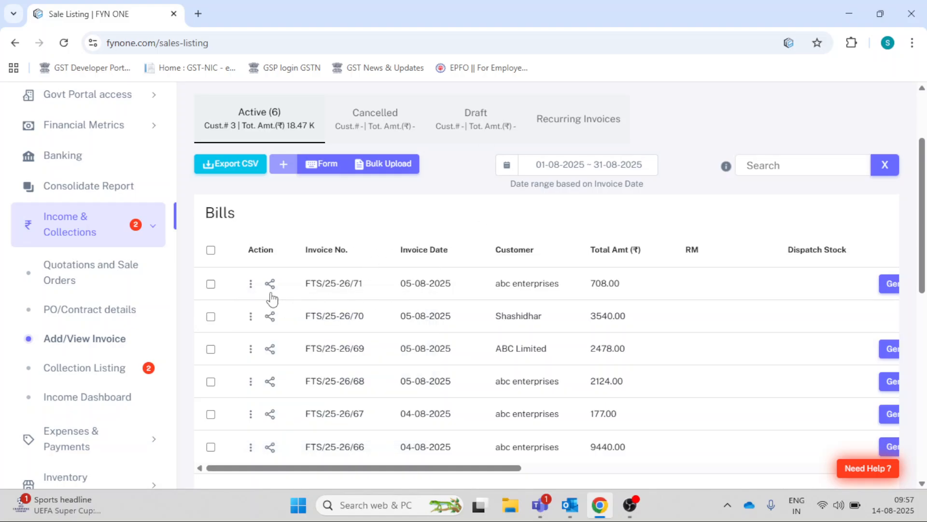
pyautogui.click(251, 284)
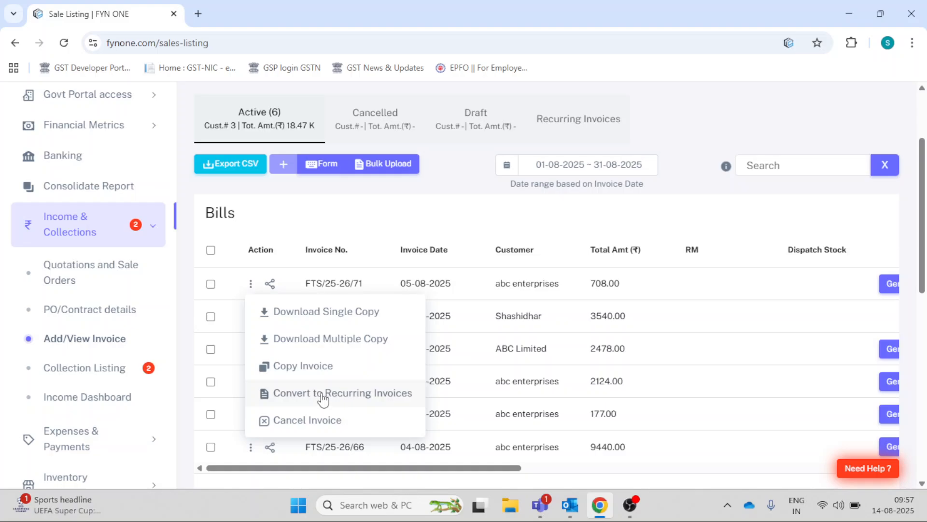
pyautogui.click(323, 398)
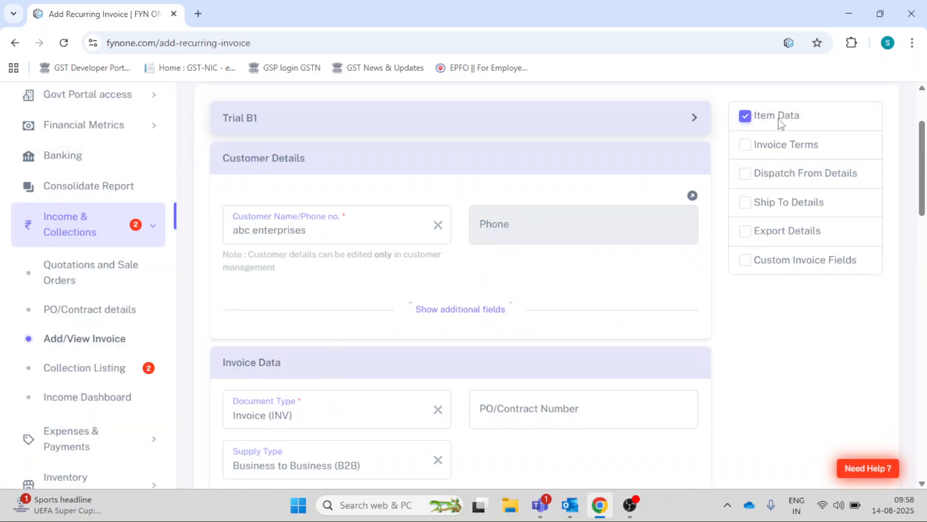
# - Look through the prefilled recurring invoice form and set its frequency to Monthly
pyautogui.scroll(-1, 410, 255)
pyautogui.scroll(-1, 410, 255)
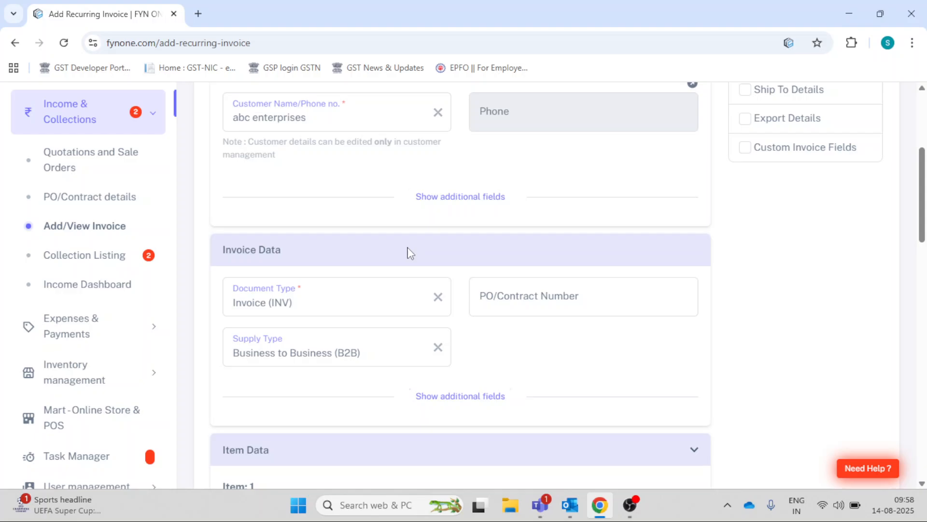
pyautogui.scroll(-3, 411, 255)
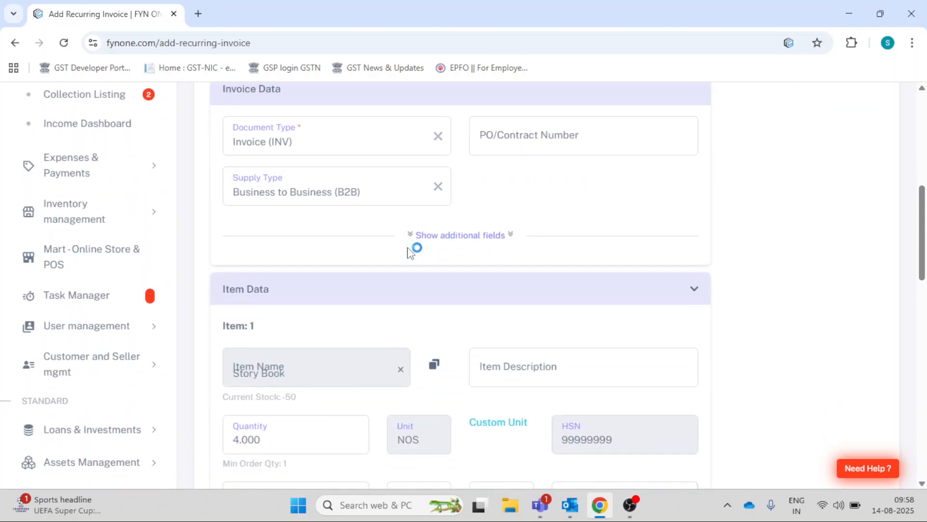
pyautogui.scroll(-2, 508, 221)
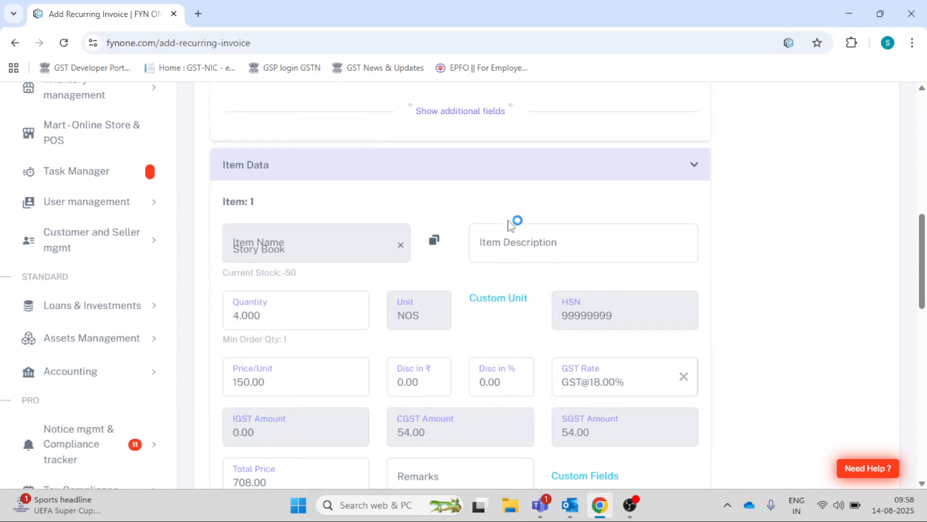
pyautogui.scroll(-8, 468, 302)
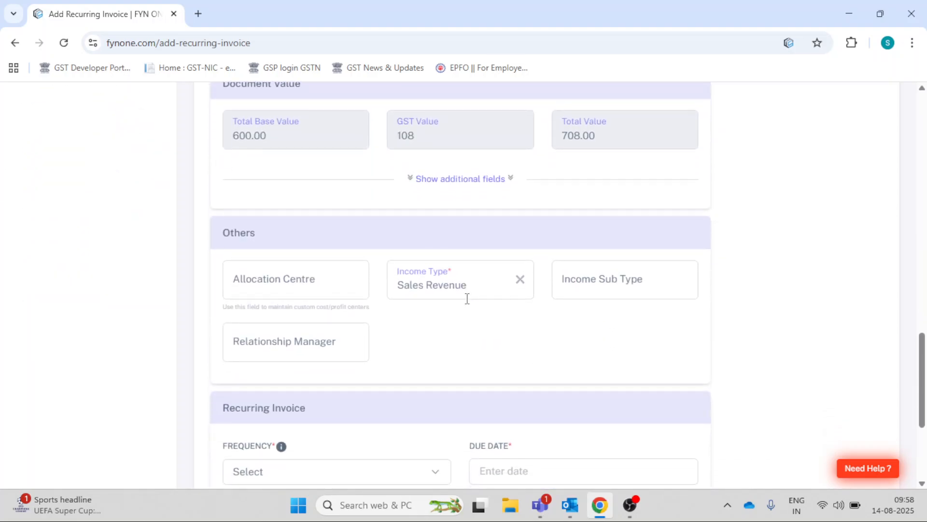
pyautogui.scroll(-4, 468, 298)
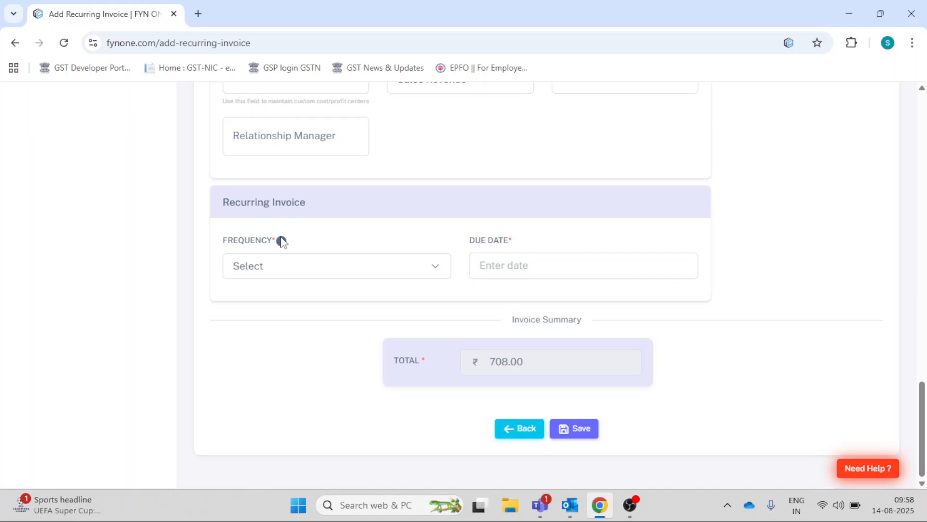
pyautogui.moveTo(281, 243)
pyautogui.click(381, 271)
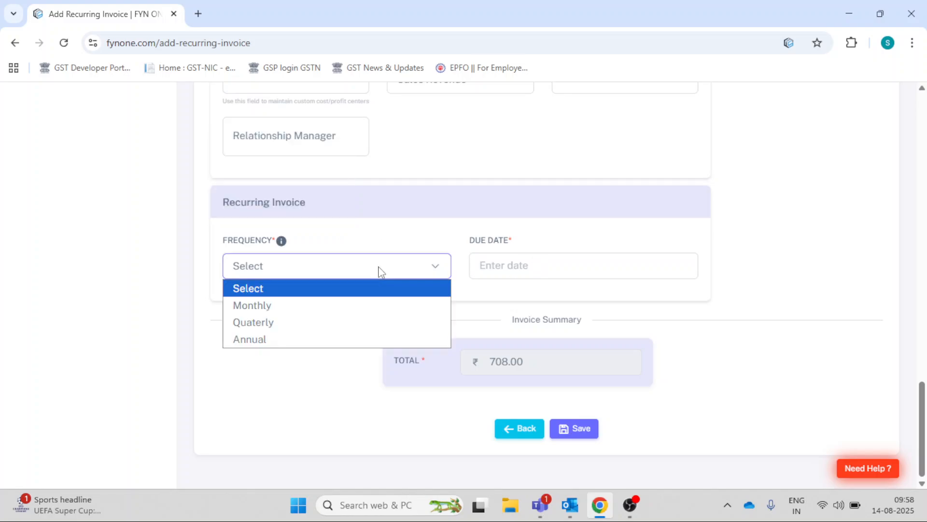
pyautogui.click(337, 305)
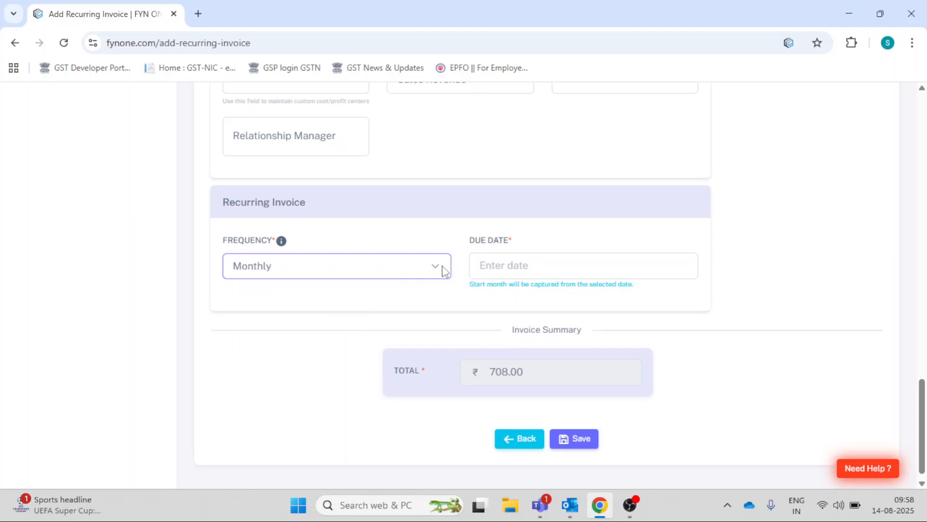
pyautogui.click(409, 259)
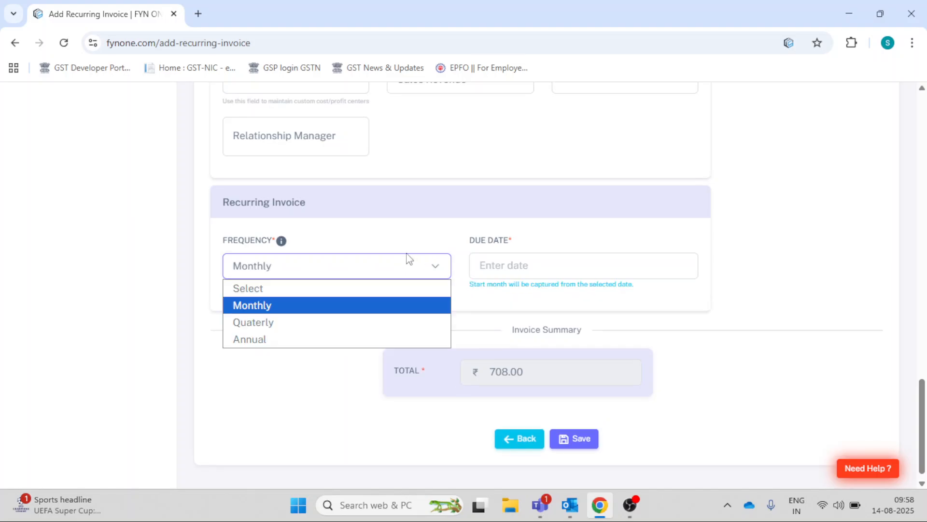
pyautogui.click(409, 259)
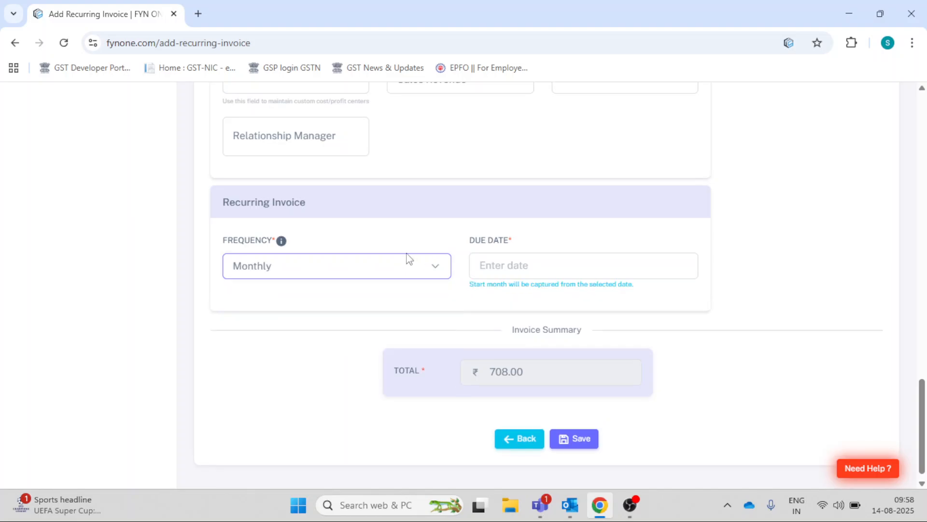
# - Set the recurring invoice's due date to 20/08/2025 and save it
pyautogui.click(499, 264)
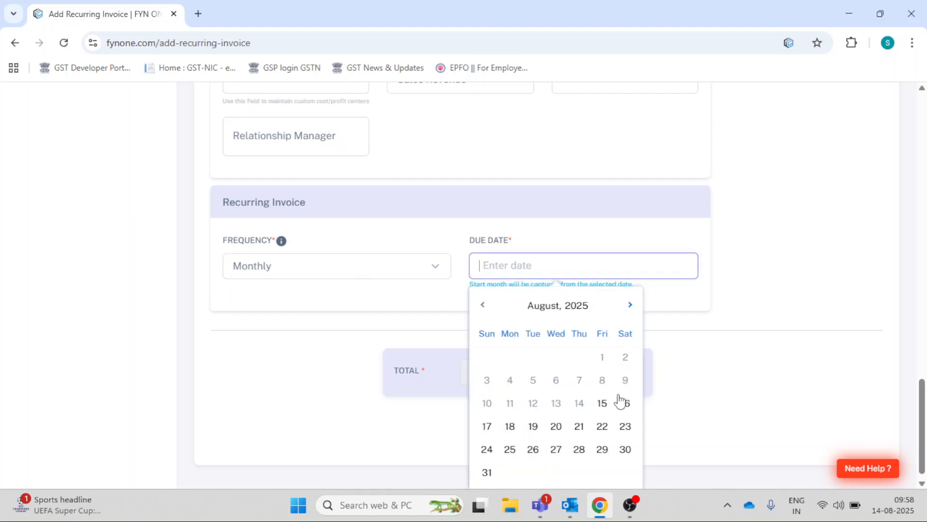
pyautogui.click(557, 427)
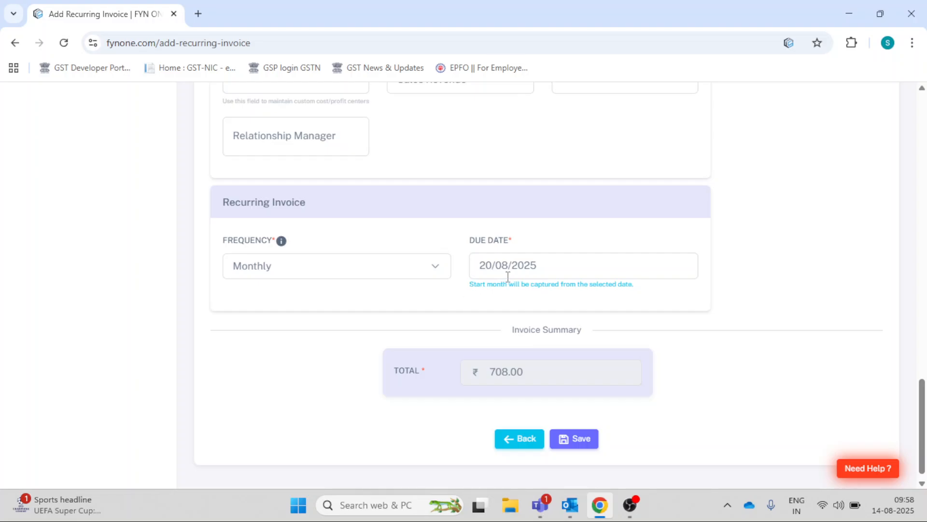
pyautogui.click(568, 439)
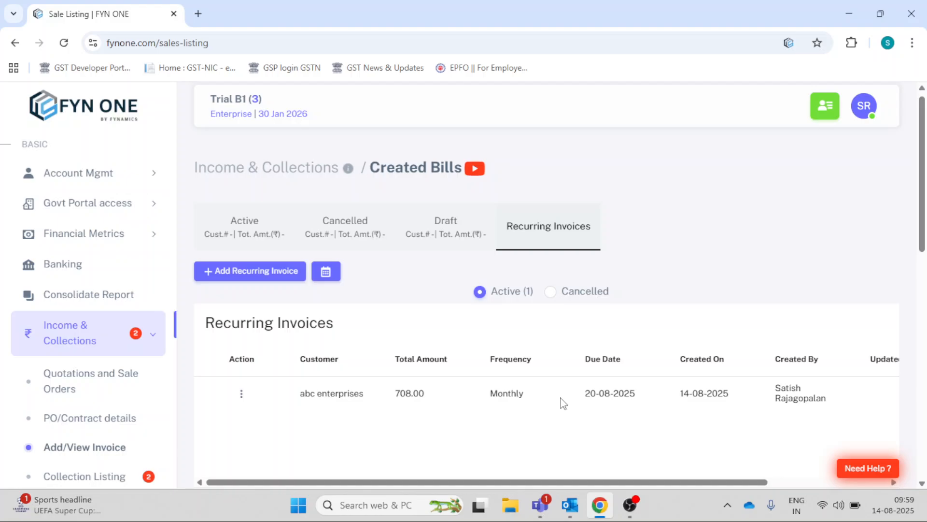
# - Check the draft bills for the current financial year and the actions available for the abc enterprises recurring invoice
pyautogui.click(453, 231)
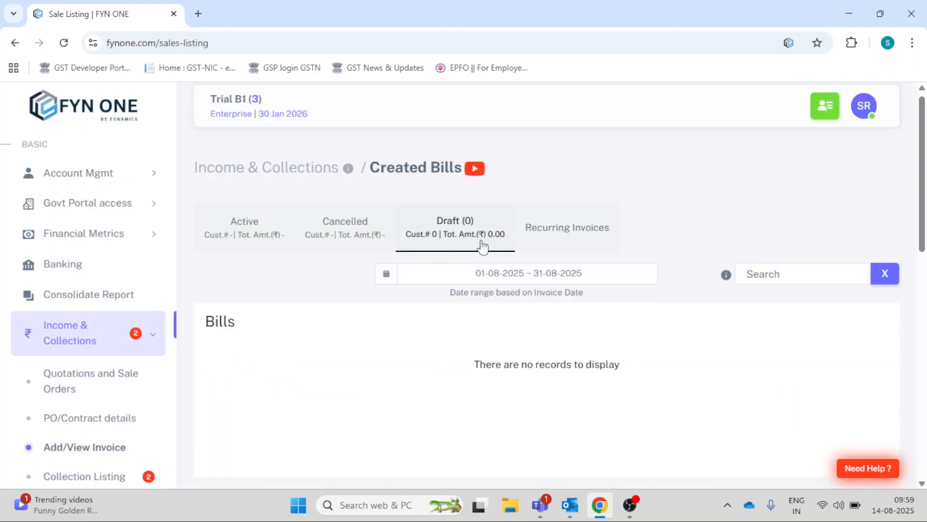
pyautogui.click(548, 233)
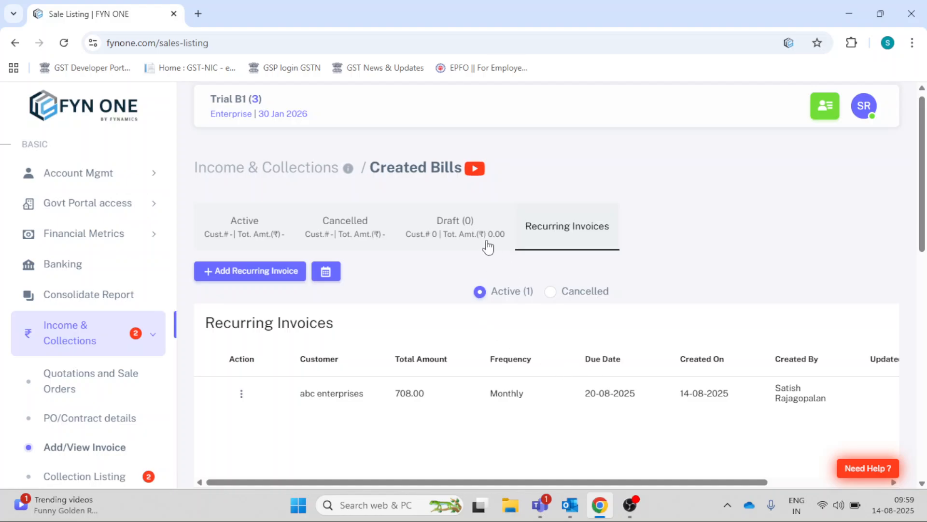
pyautogui.click(469, 234)
pyautogui.click(476, 276)
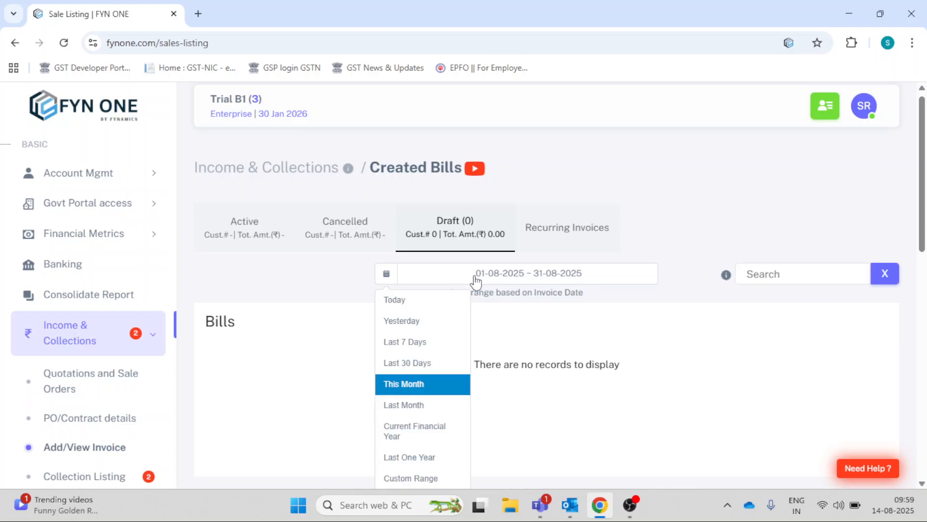
pyautogui.click(421, 425)
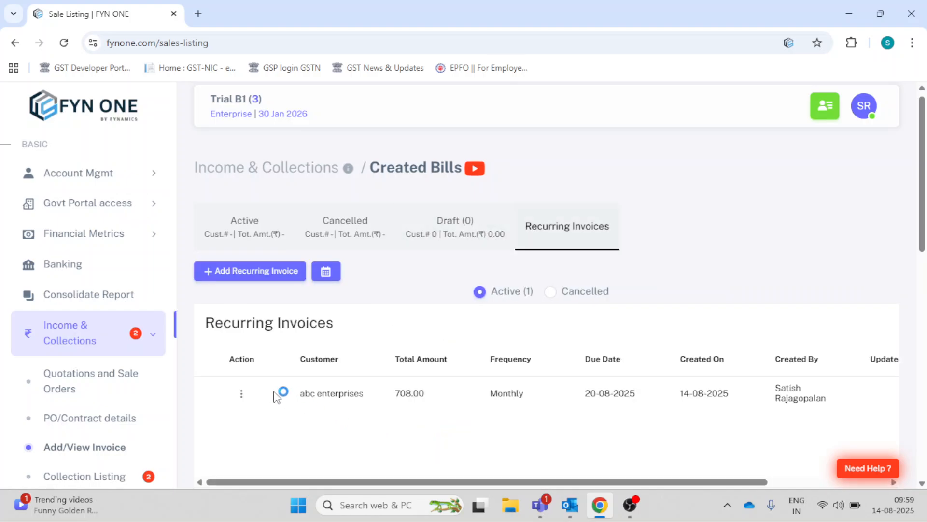
pyautogui.click(241, 393)
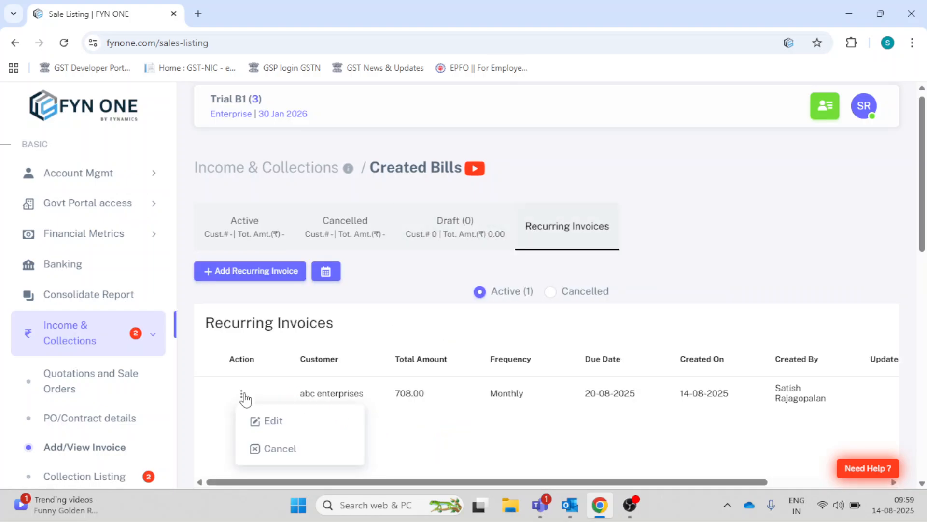
pyautogui.click(437, 256)
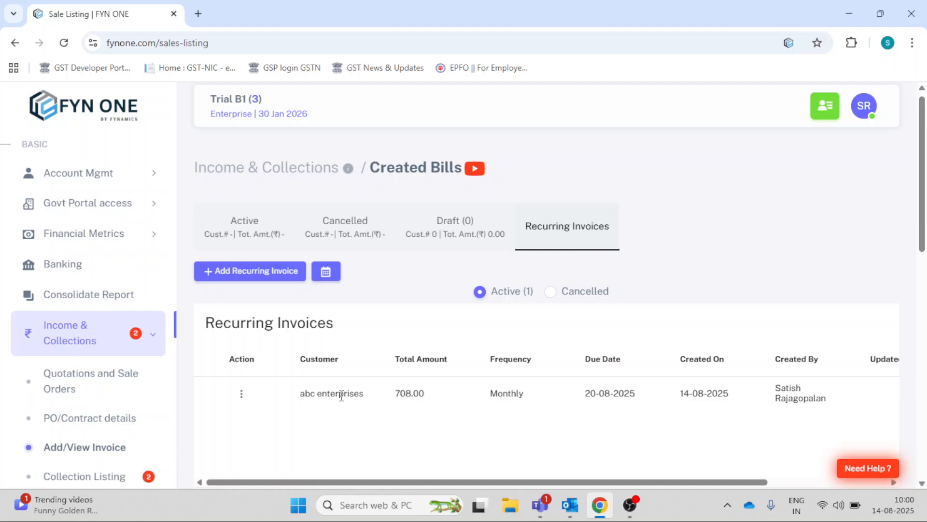
# - View the recurring invoice calendar month by month from August 2025 through March 2026 and close it
pyautogui.click(325, 270)
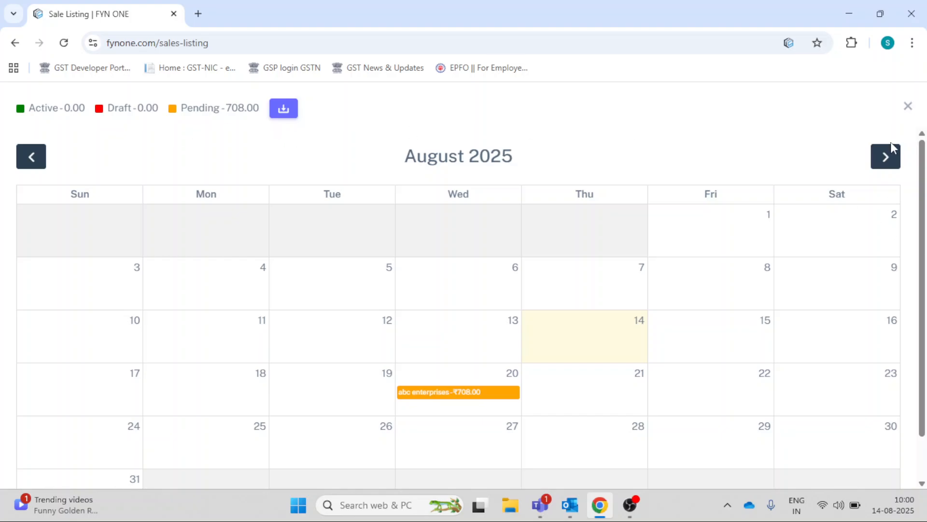
pyautogui.click(916, 109)
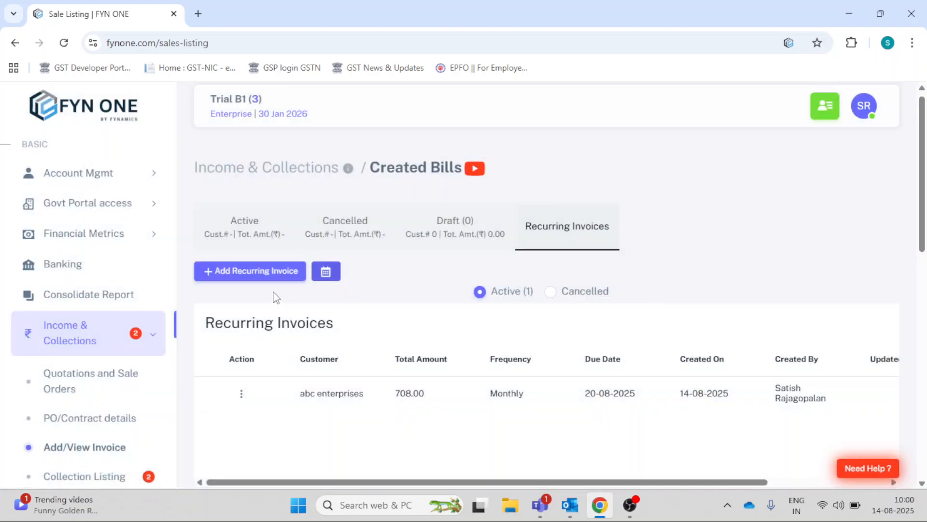
pyautogui.click(326, 273)
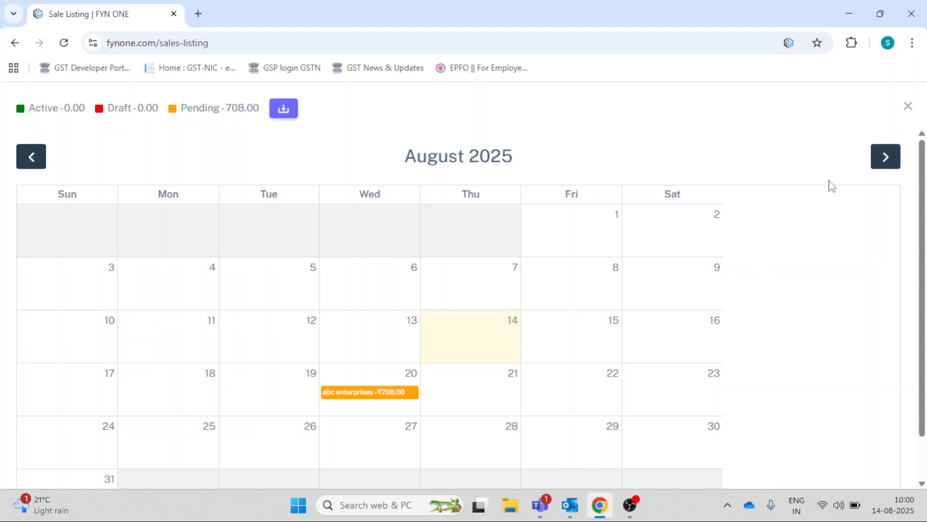
pyautogui.click(880, 162)
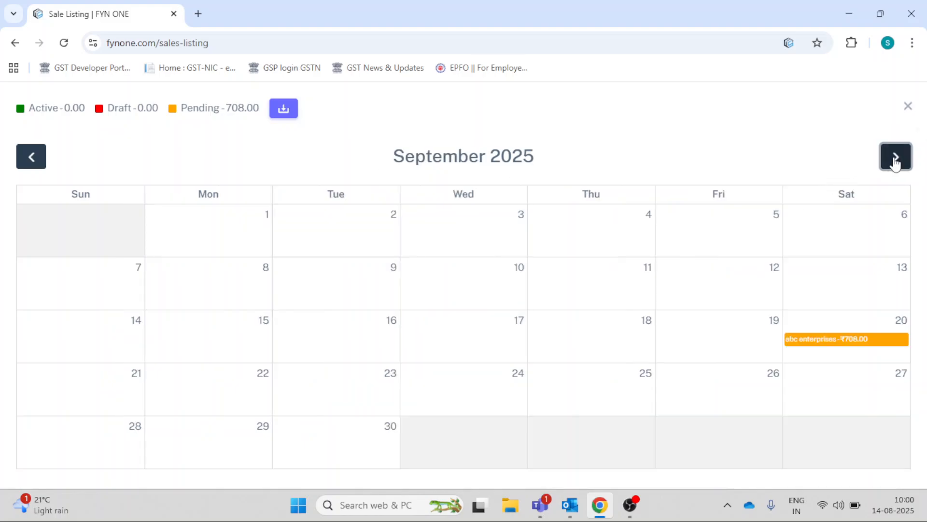
pyautogui.click(895, 162)
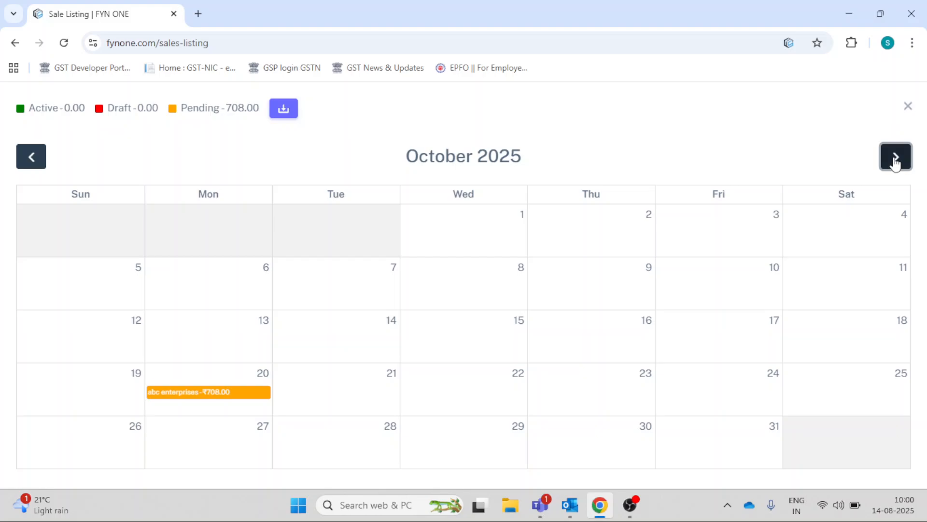
pyautogui.click(895, 164)
pyautogui.click(895, 163)
pyautogui.click(895, 163)
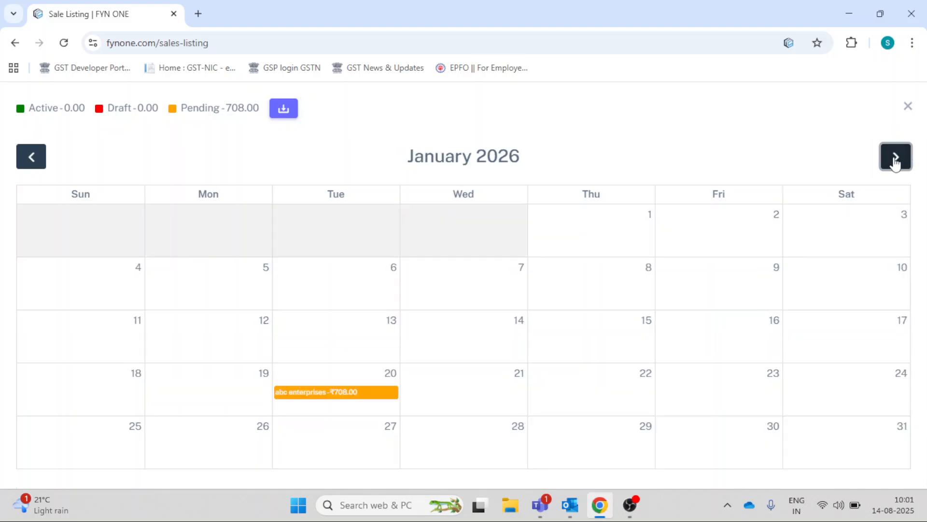
pyautogui.click(895, 163)
pyautogui.click(895, 164)
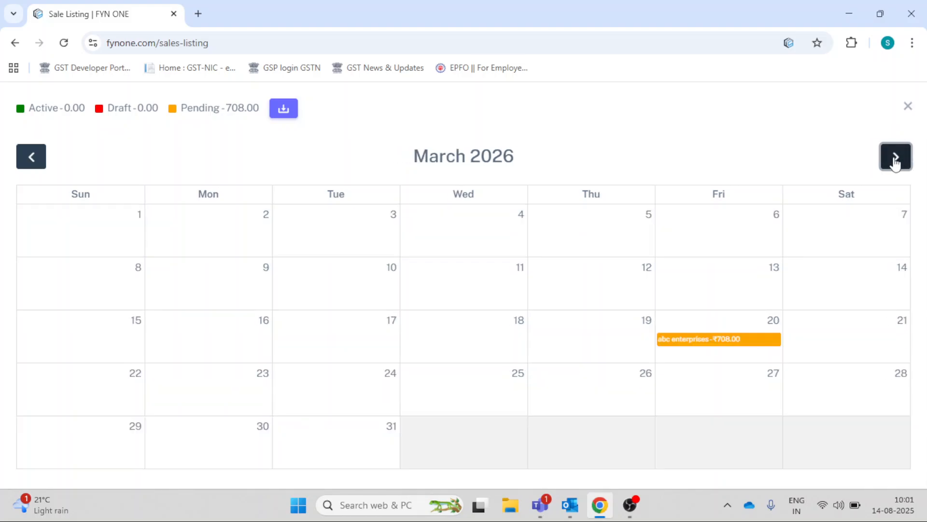
pyautogui.click(895, 164)
pyautogui.click(38, 158)
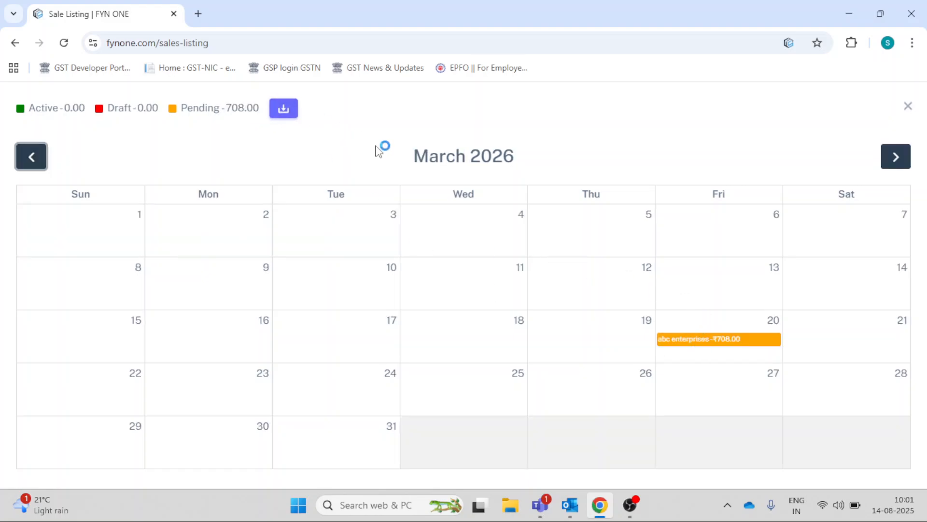
pyautogui.click(906, 110)
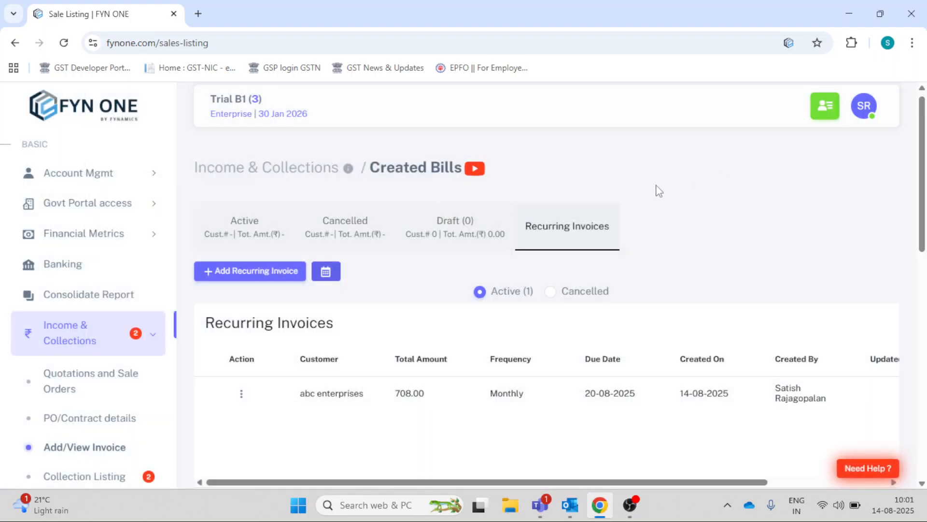